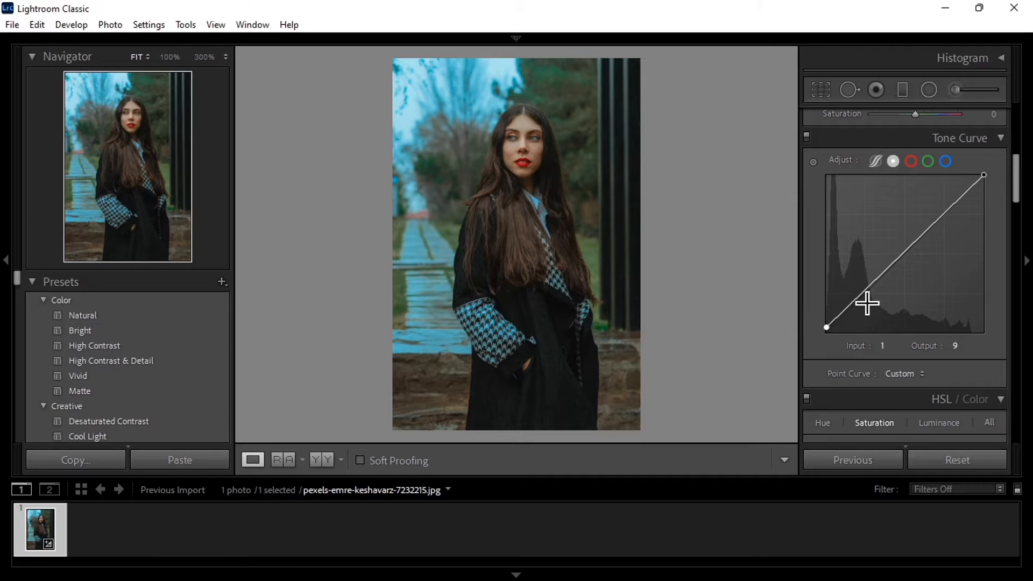
Step: Shape the point tone curve with points at input 61/output 50, input 118/output 123 and about input 195/output 201
drag(861, 297, 864, 302)
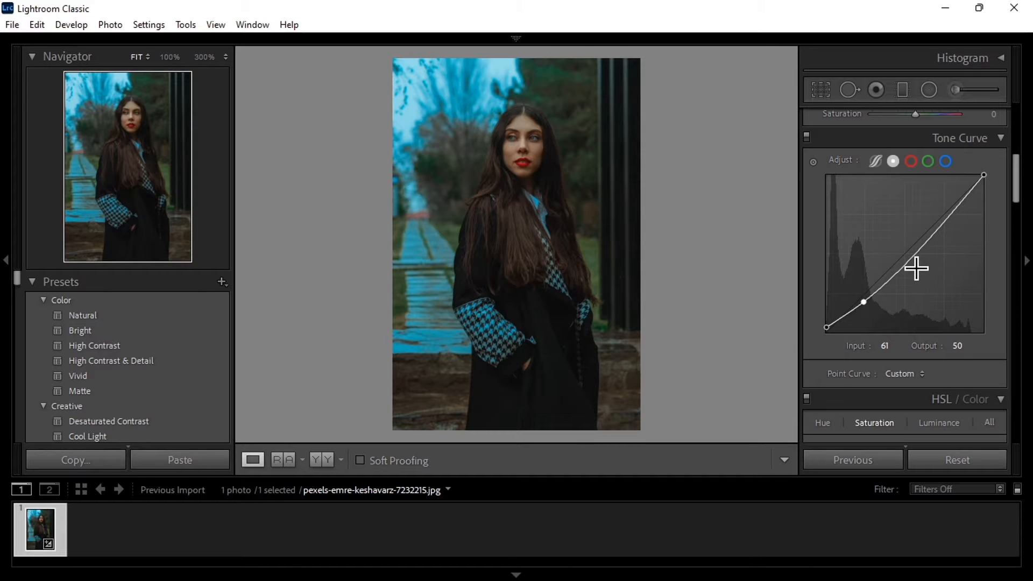
drag(910, 265, 901, 257)
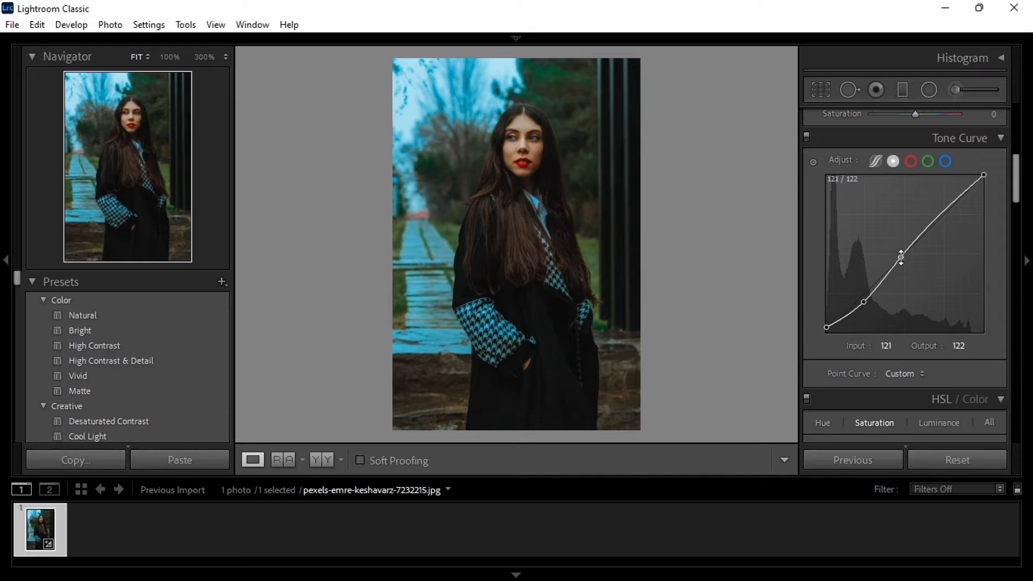
click(902, 257)
drag(901, 257, 899, 257)
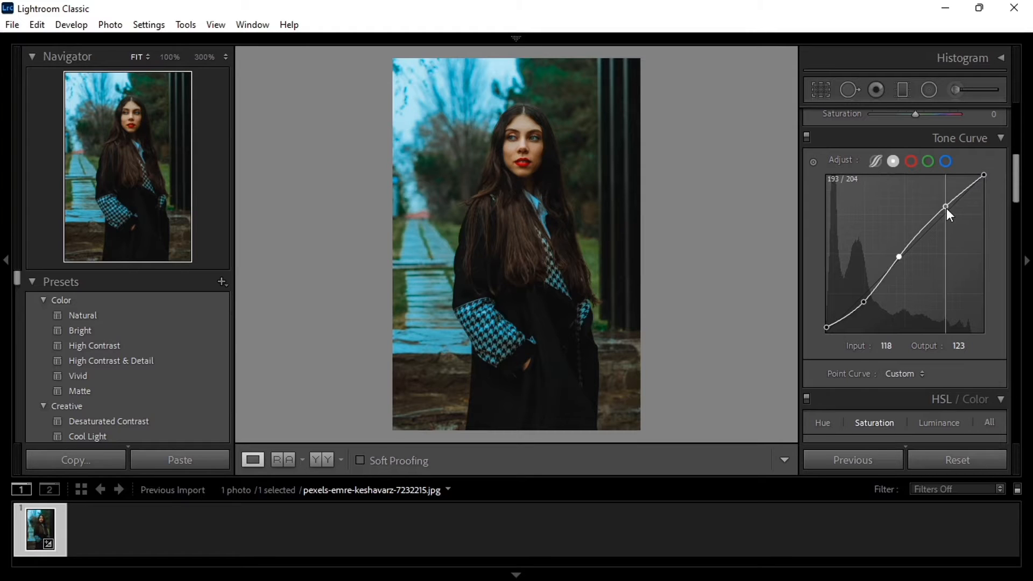
click(947, 208)
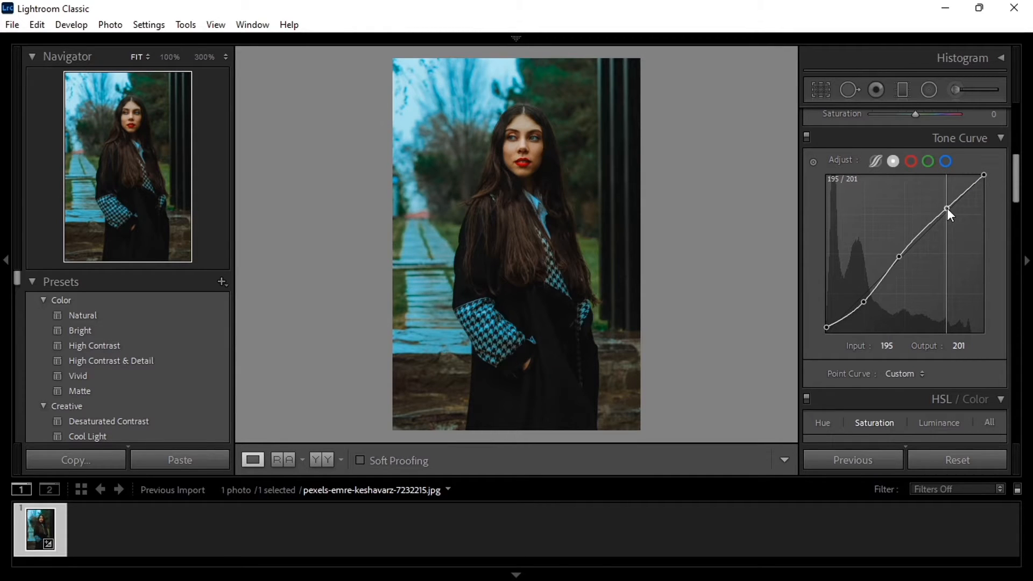
drag(947, 209, 948, 210)
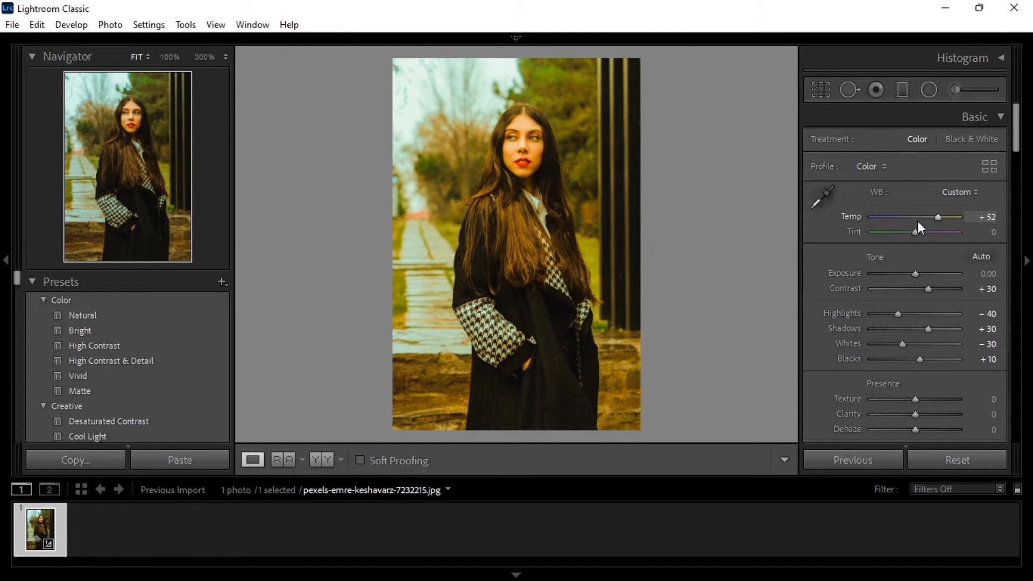
Step: Set the white balance temperature to +7
key(Down)
key(Down)
key(Down)
key(Down)
key(Down)
key(Down)
key(Down)
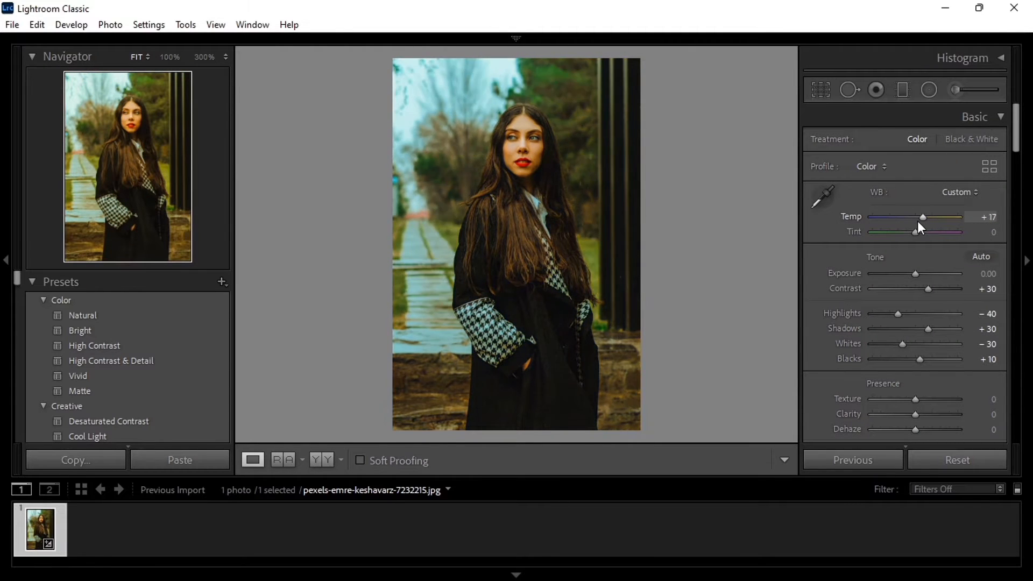
key(Down)
key(Down)
key(Down)
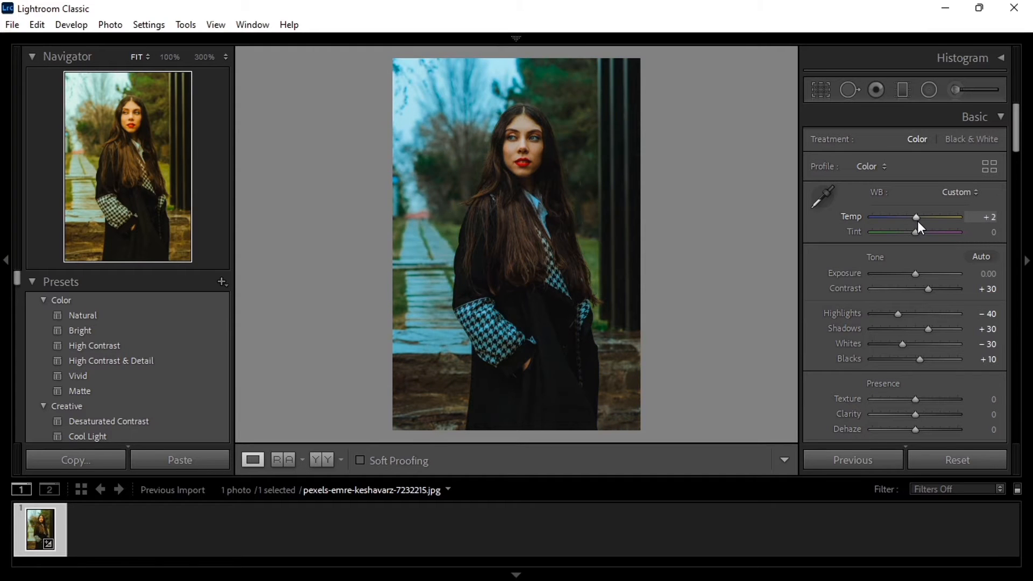
key(Up)
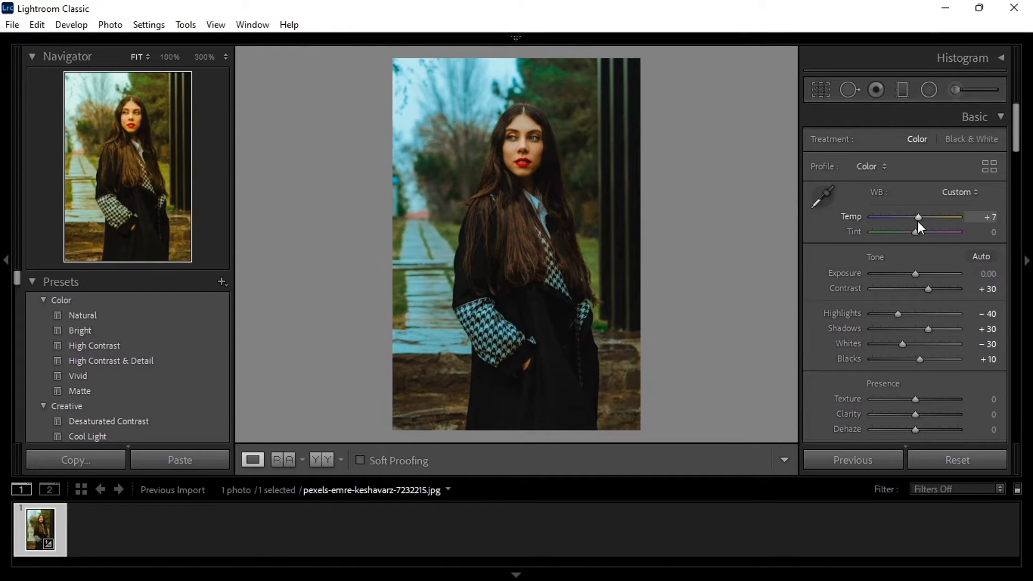
Step: Set the photo's Vibrance to +30
scroll(916, 353, down, 3)
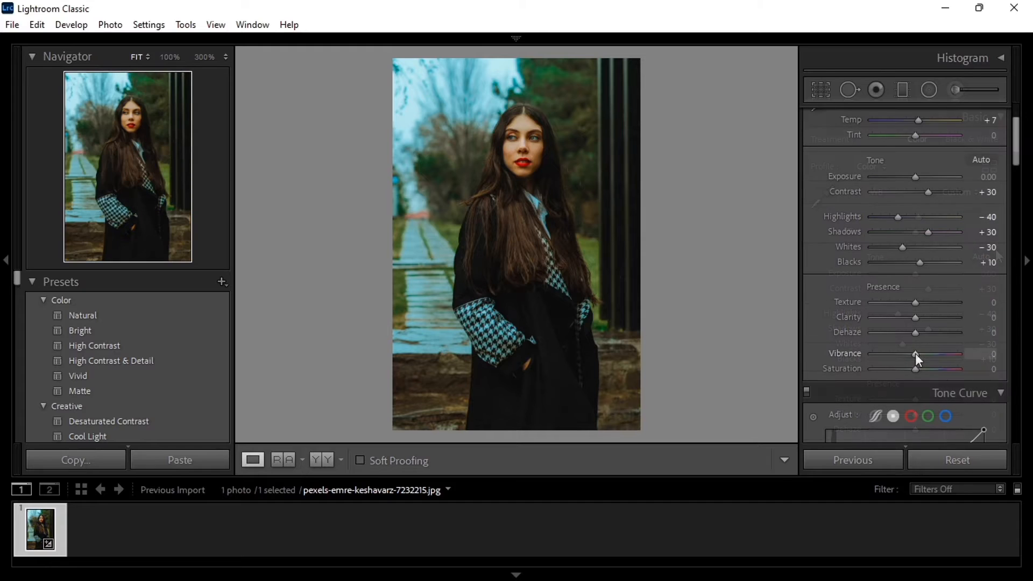
key(Up)
key(Up)
key(Up)
key(Up)
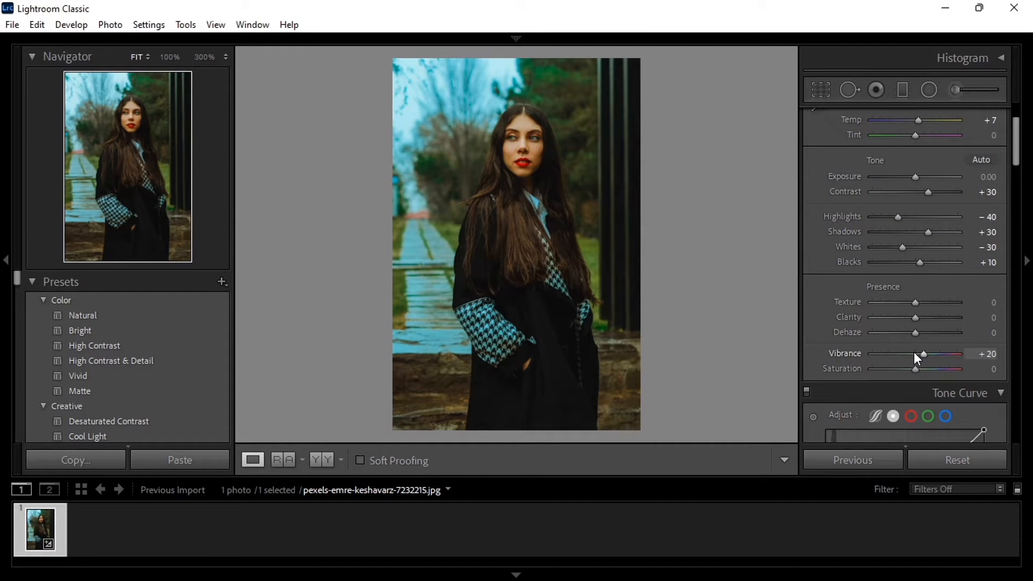
key(Up)
key(Up)
Step: Reduce the photo's overall Saturation to -21
scroll(913, 351, up, 1)
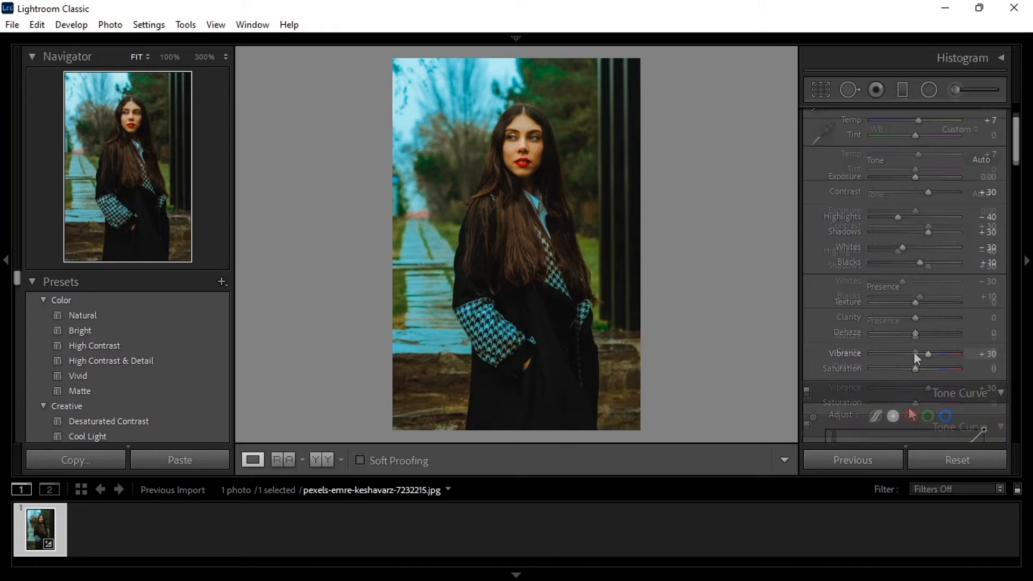
drag(916, 403, 908, 404)
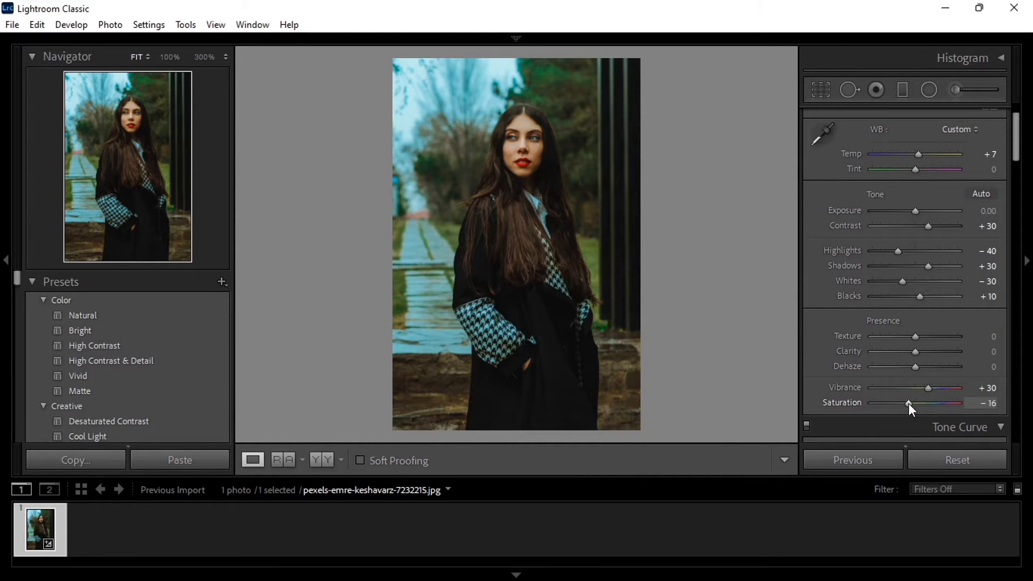
key(Down)
Step: Set both the saturation and the luminance of the red color range to -10
scroll(908, 403, down, 5)
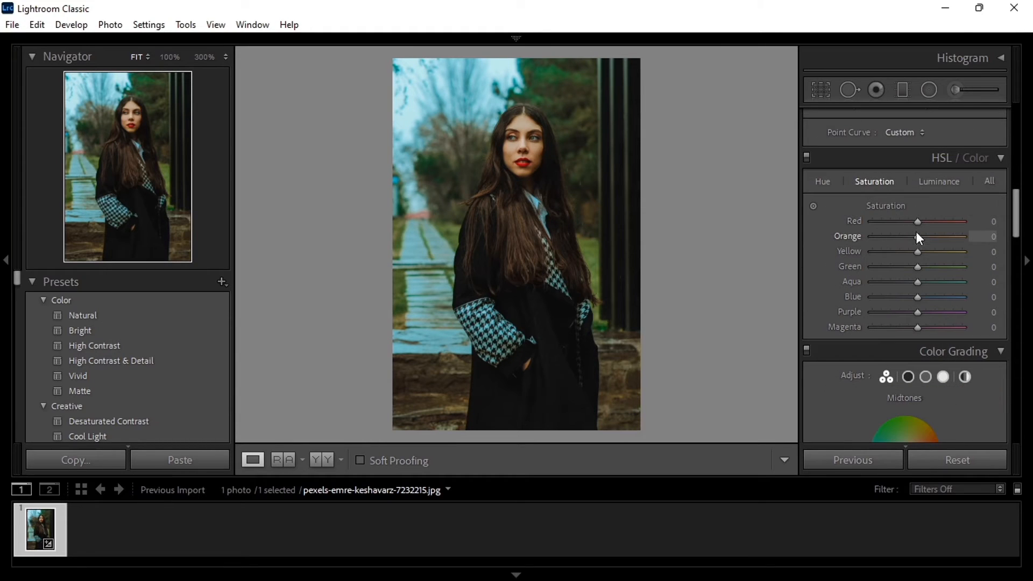
drag(918, 221, 916, 228)
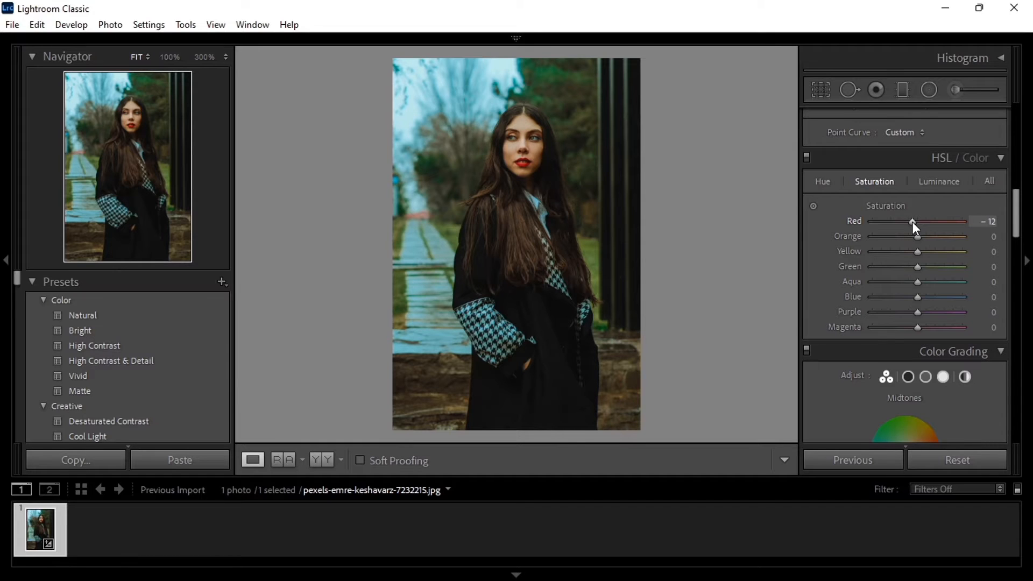
scroll(914, 224, up, 5)
scroll(912, 221, down, 10)
scroll(913, 223, up, 5)
click(923, 183)
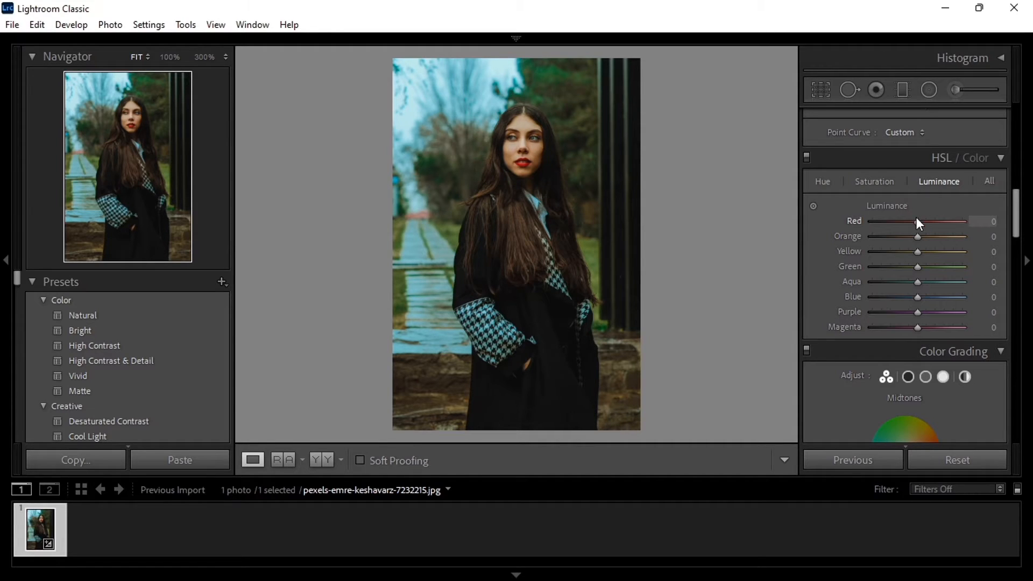
scroll(918, 223, down, 10)
Step: Set the orange color range's saturation to -30 and its luminance to +30
click(891, 182)
drag(880, 237, 885, 238)
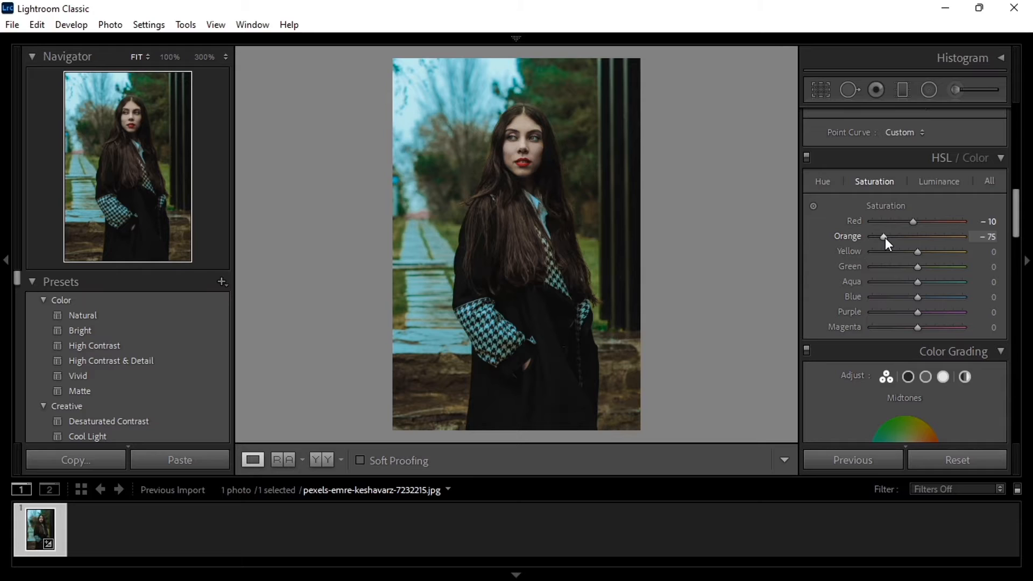
scroll(895, 243, up, 10)
scroll(895, 243, up, 15)
click(936, 184)
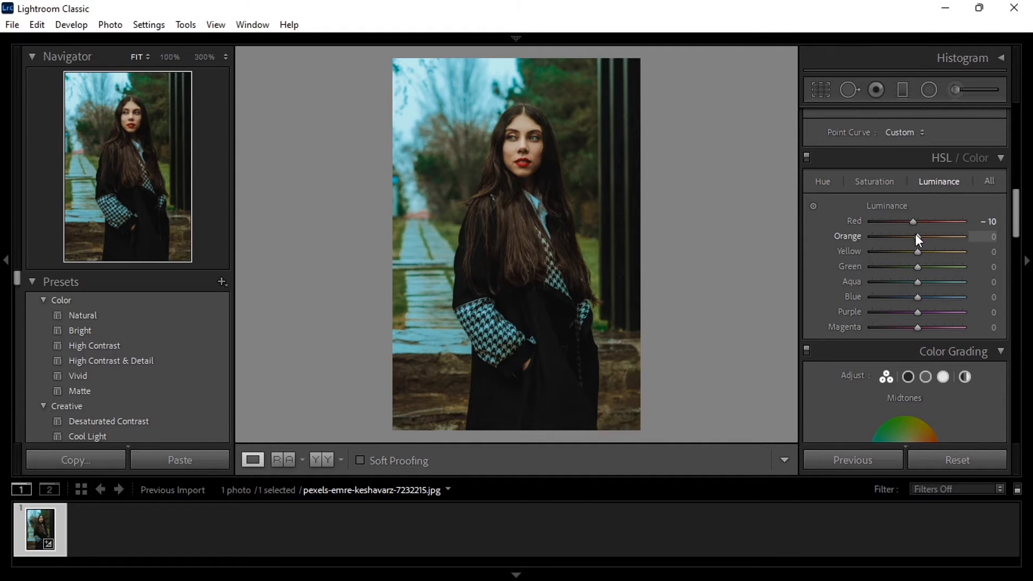
scroll(915, 236, up, 1)
scroll(909, 239, up, 3)
Step: Set the yellow color range's saturation to -100, its hue to the minimum and its luminance to -20
click(874, 182)
drag(918, 251, 862, 251)
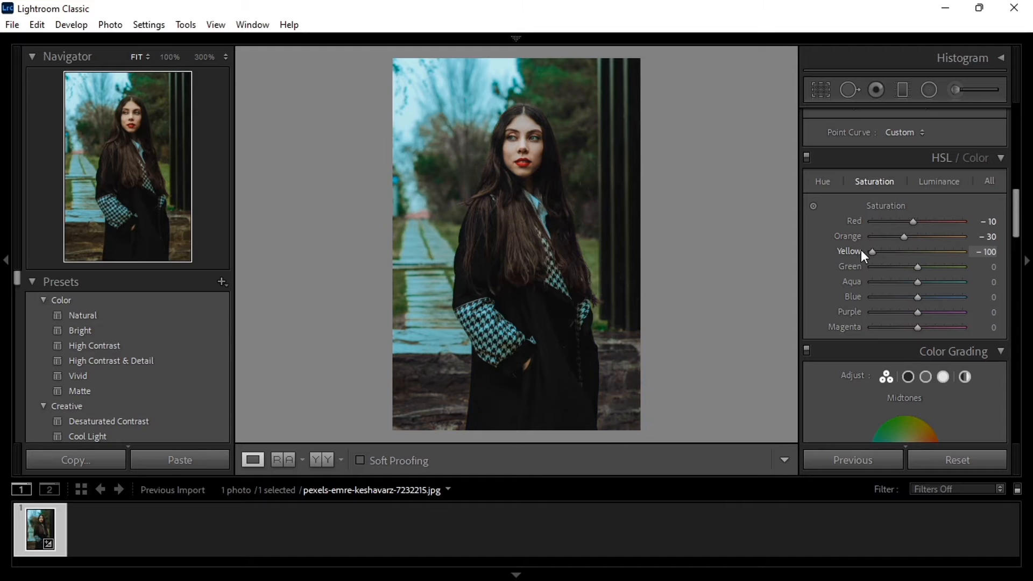
click(821, 180)
drag(918, 251, 854, 255)
click(939, 182)
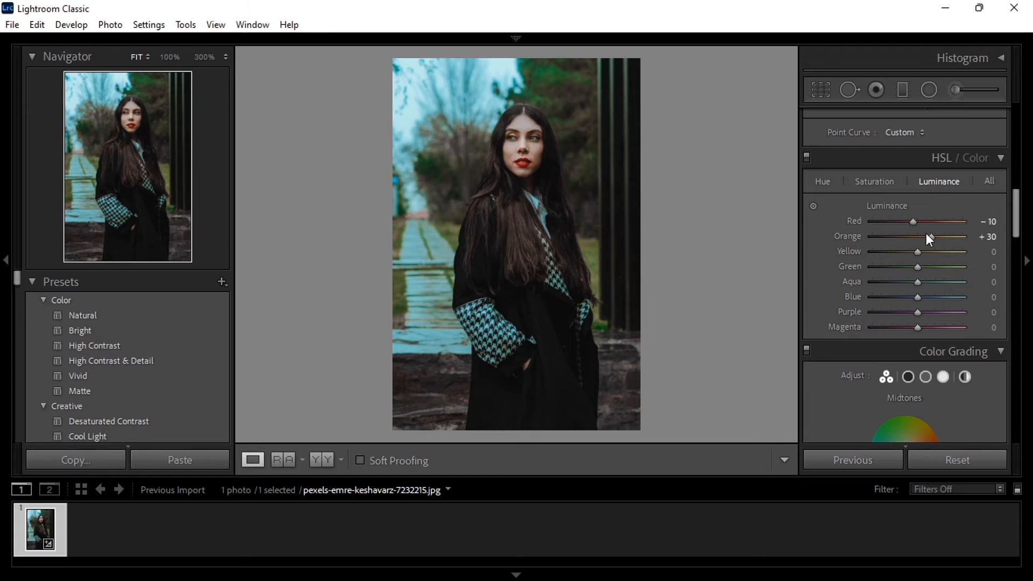
drag(918, 252, 910, 251)
Step: Remove the green, aqua and blue colors by setting each one's saturation to -100
key(ctrl+alt+shift+s)
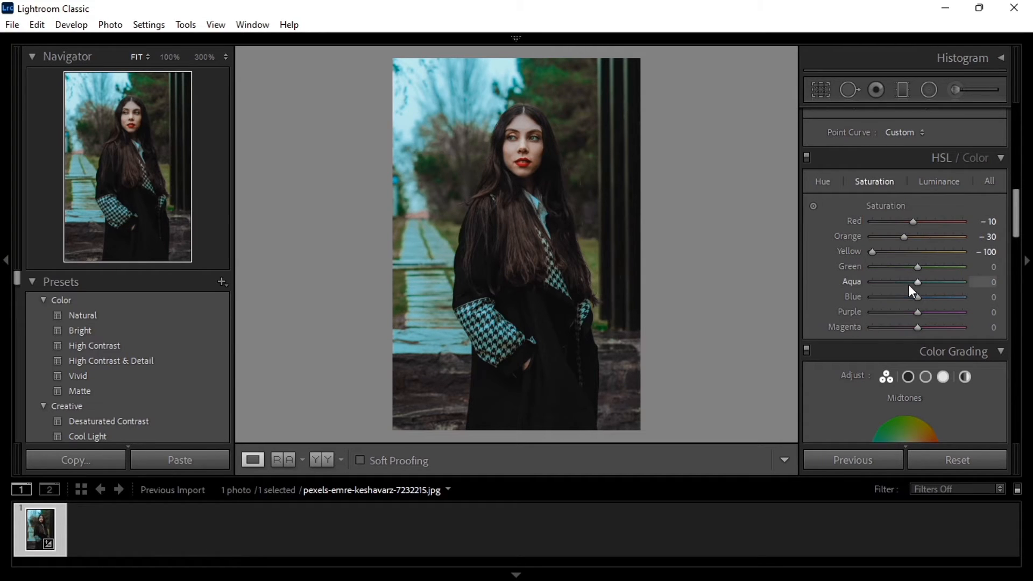
drag(919, 268, 848, 286)
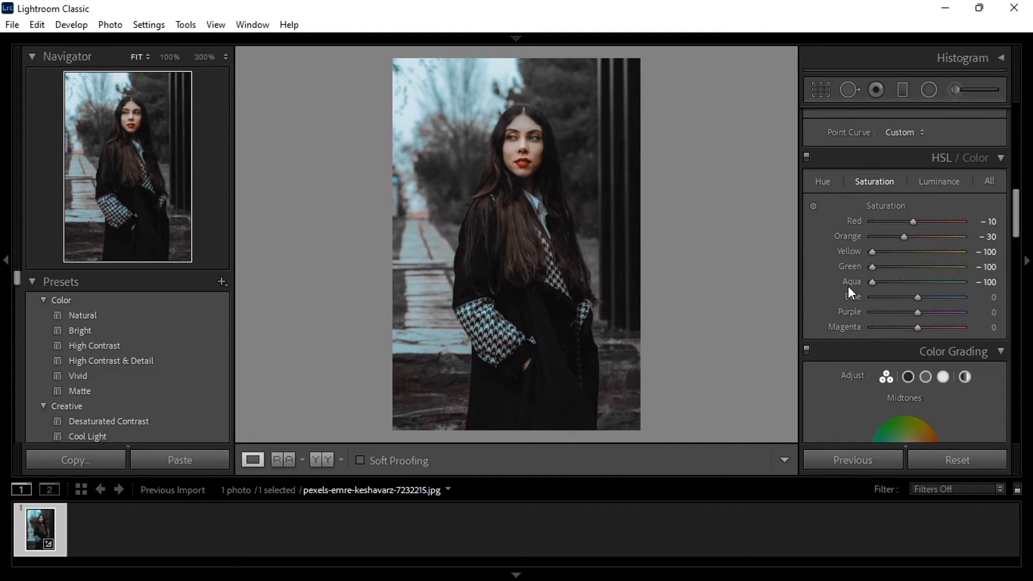
drag(919, 299, 876, 310)
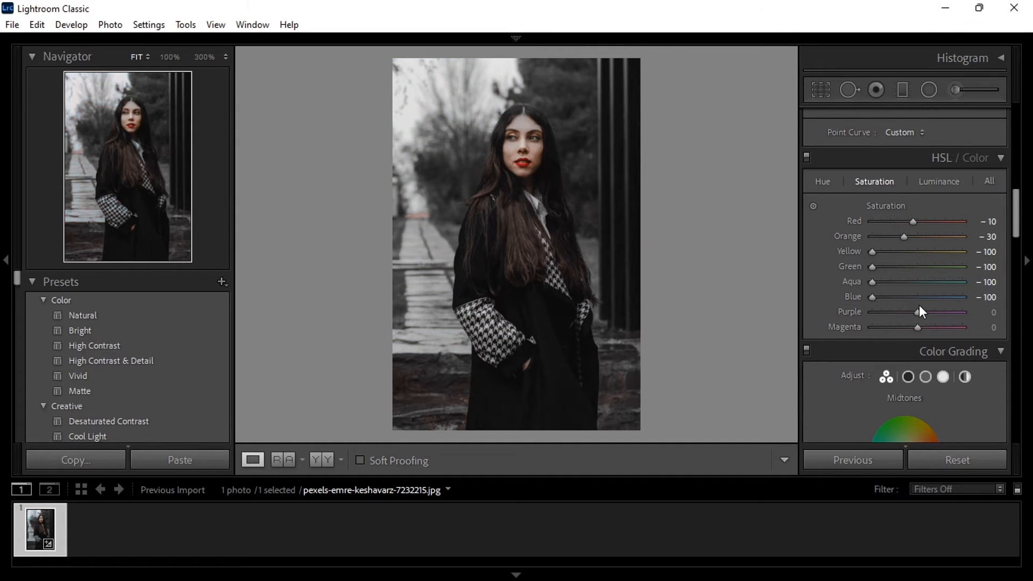
Step: Set the blue luminance to -30 and the purple and magenta saturation to -100
click(941, 181)
click(910, 296)
scroll(910, 295, down, 1)
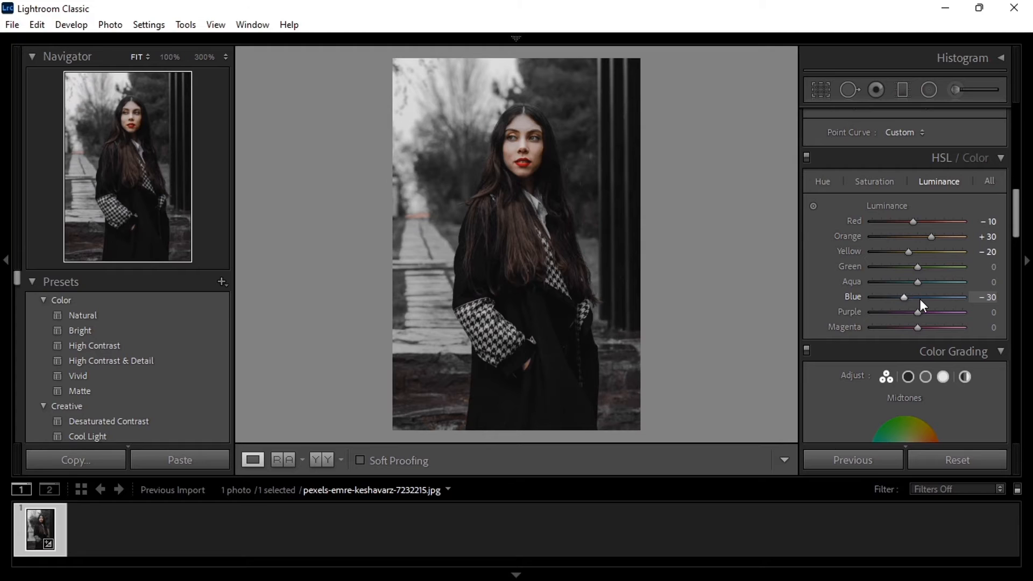
drag(902, 314, 864, 331)
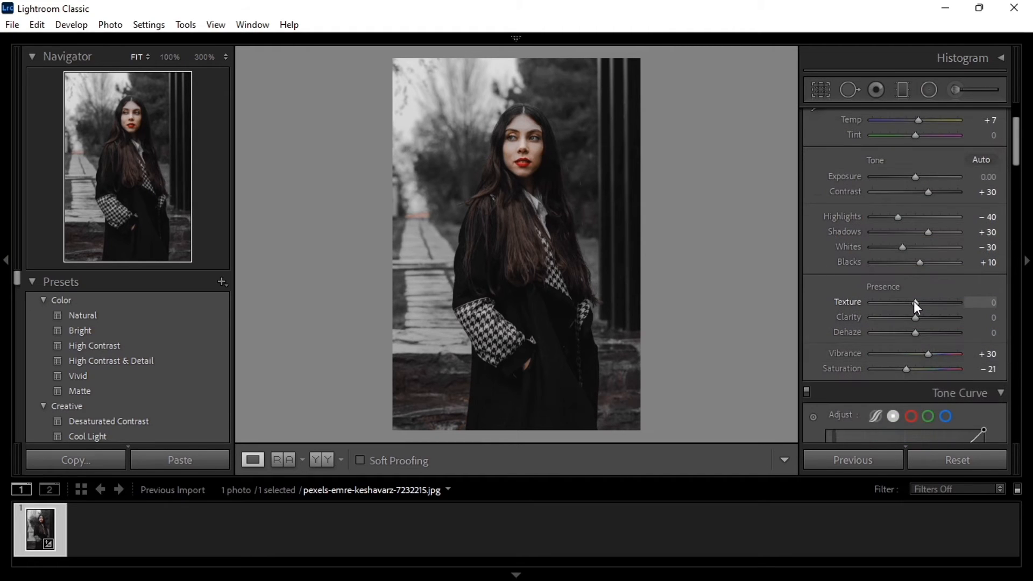
Step: Set Texture to +20 and Clarity to +10 for the photo
drag(914, 301, 914, 302)
key(Up)
key(Up)
key(Up)
key(Up)
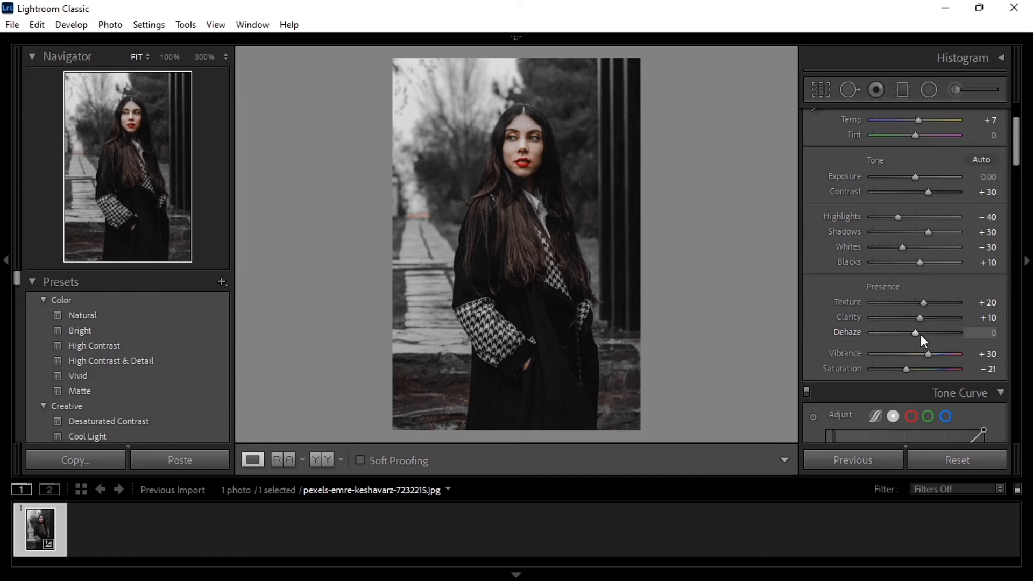
Step: Raise the photo's Dehaze amount slightly above +15
key(Up)
key(Up)
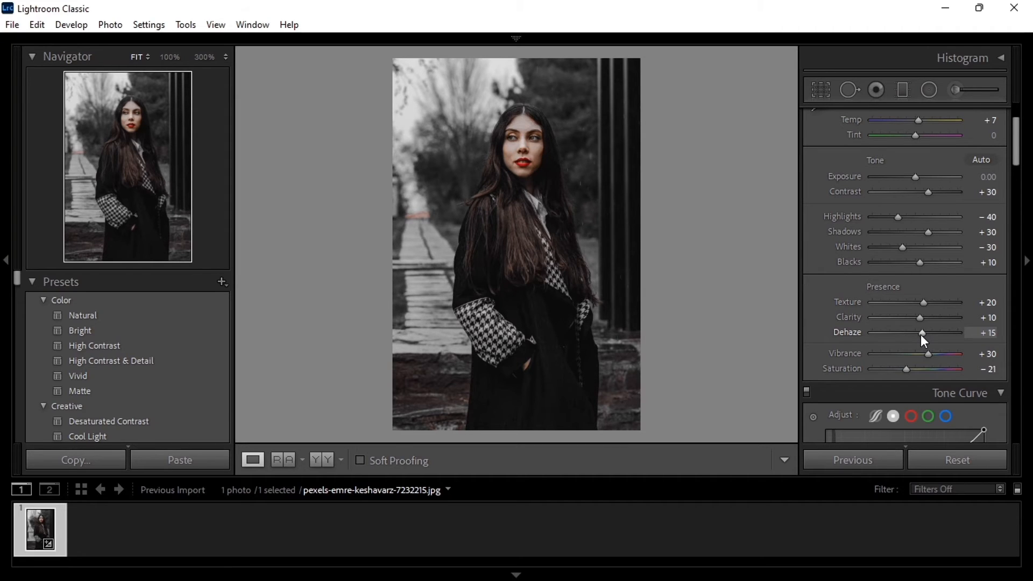
key(Up)
Step: Set the lens correction vignetting amount to -30 and its midpoint to 0
scroll(923, 334, down, 2)
scroll(921, 280, down, 10)
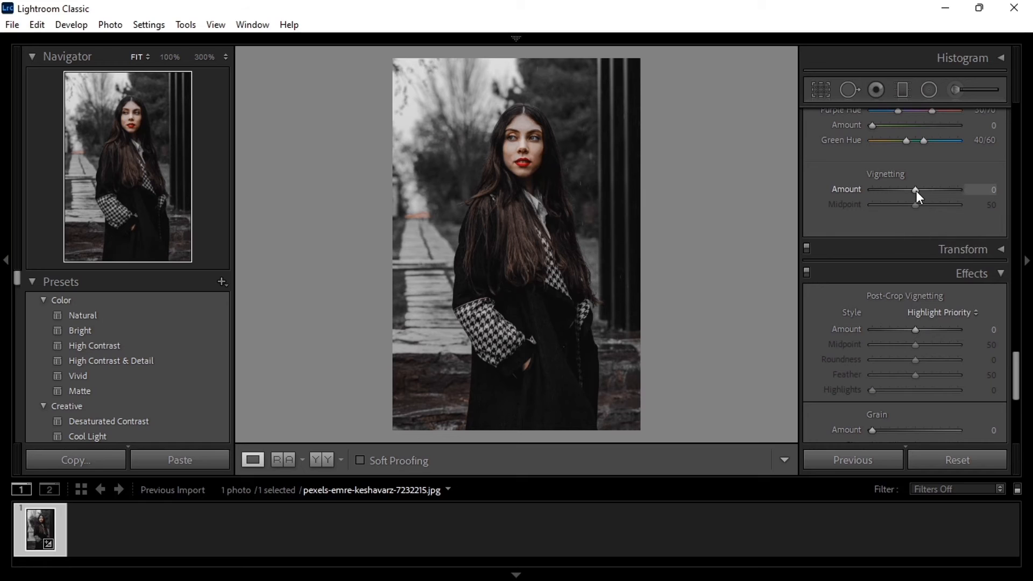
scroll(918, 193, up, 5)
scroll(916, 191, down, 20)
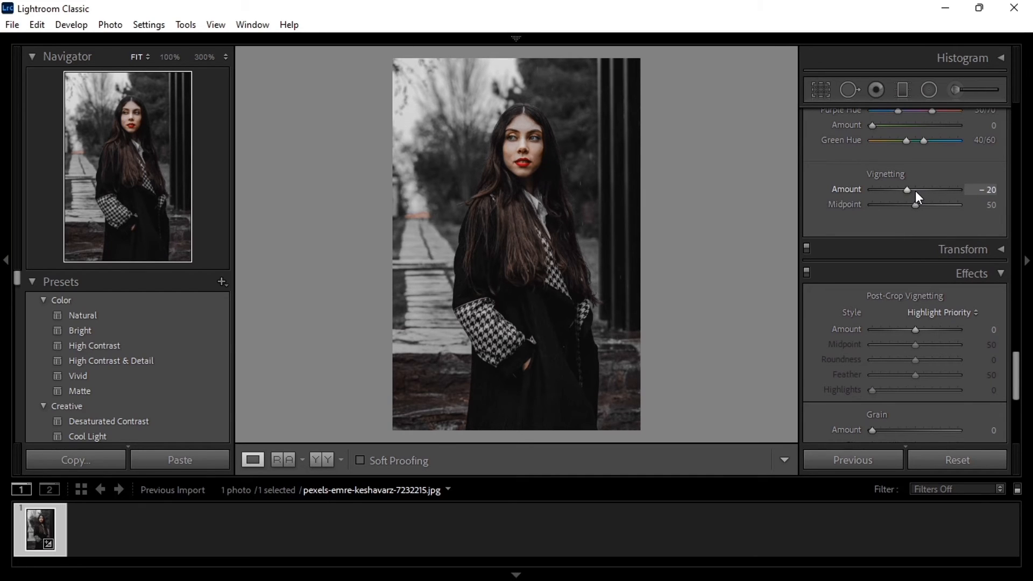
scroll(915, 191, down, 5)
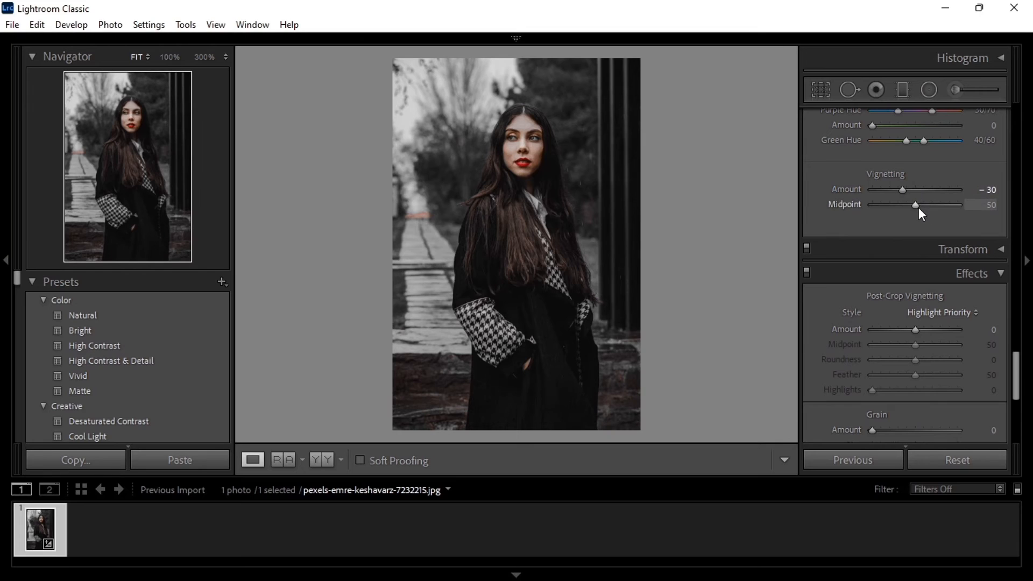
scroll(919, 208, down, 5)
scroll(918, 208, down, 20)
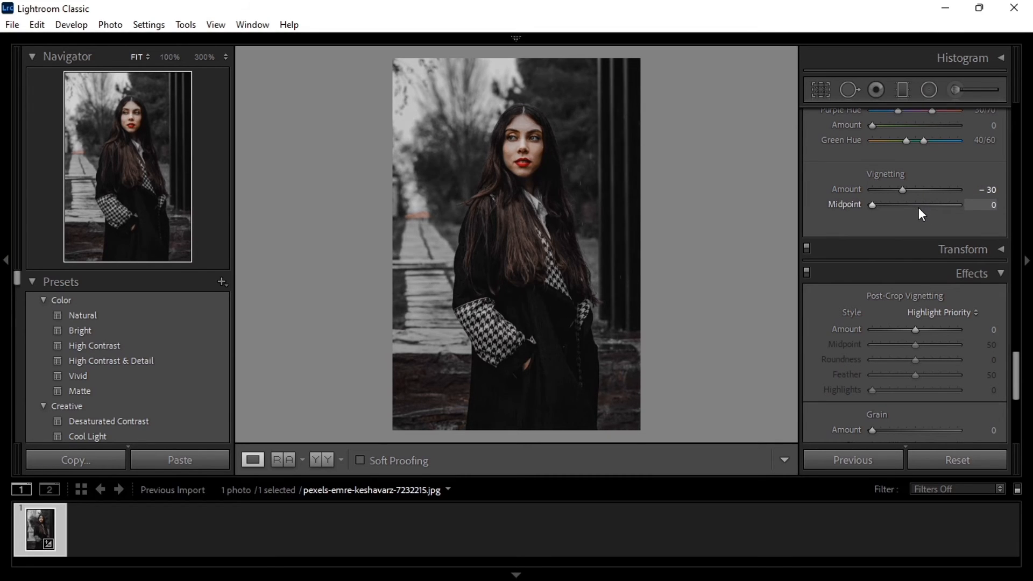
Step: Raise the luminance of the midtones in color grading, leaving their hue and saturation at 0
scroll(914, 226, up, 15)
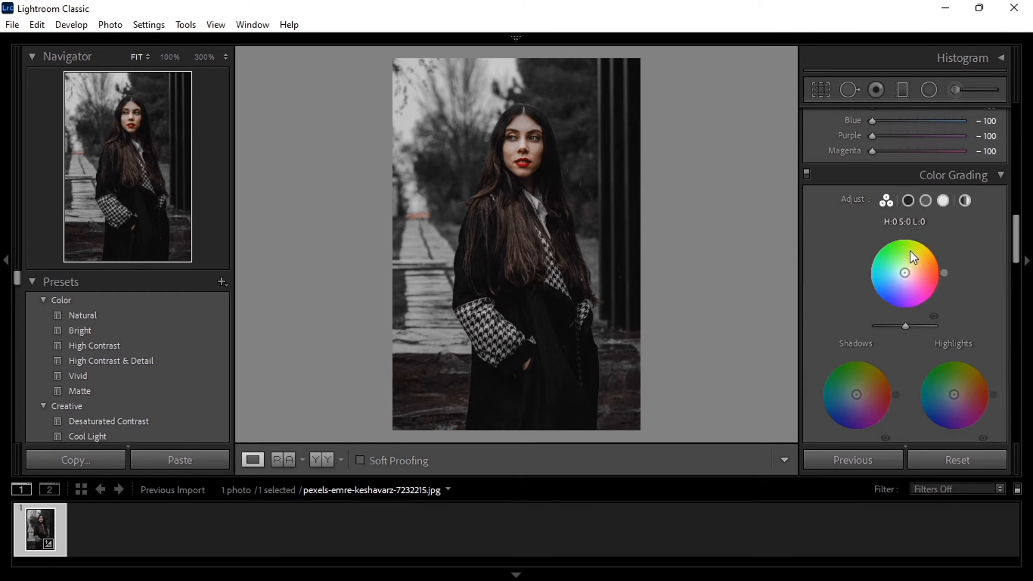
scroll(907, 325, up, 12)
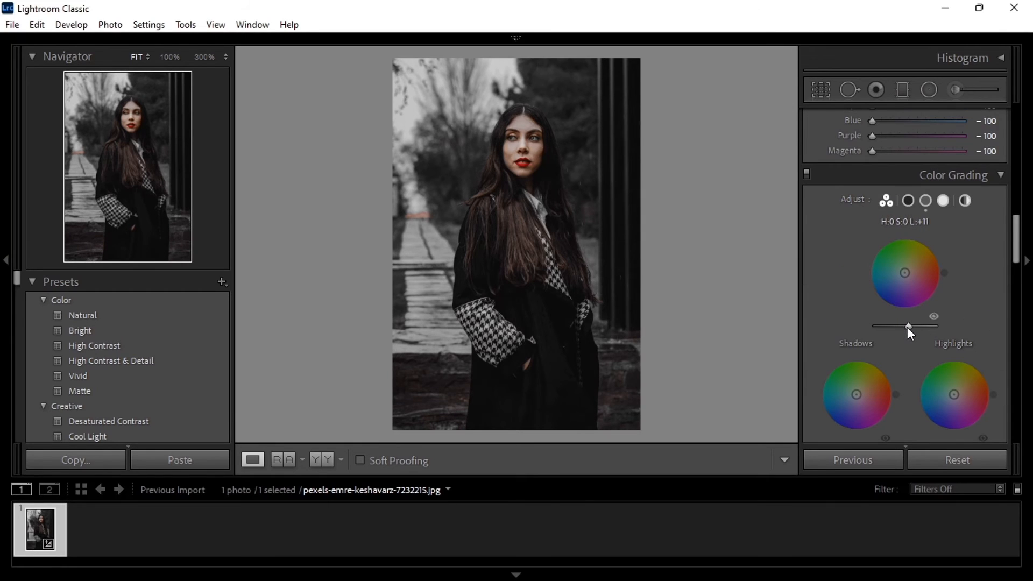
scroll(910, 330, up, 2)
scroll(908, 328, up, 4)
scroll(907, 327, up, 17)
scroll(907, 328, up, 6)
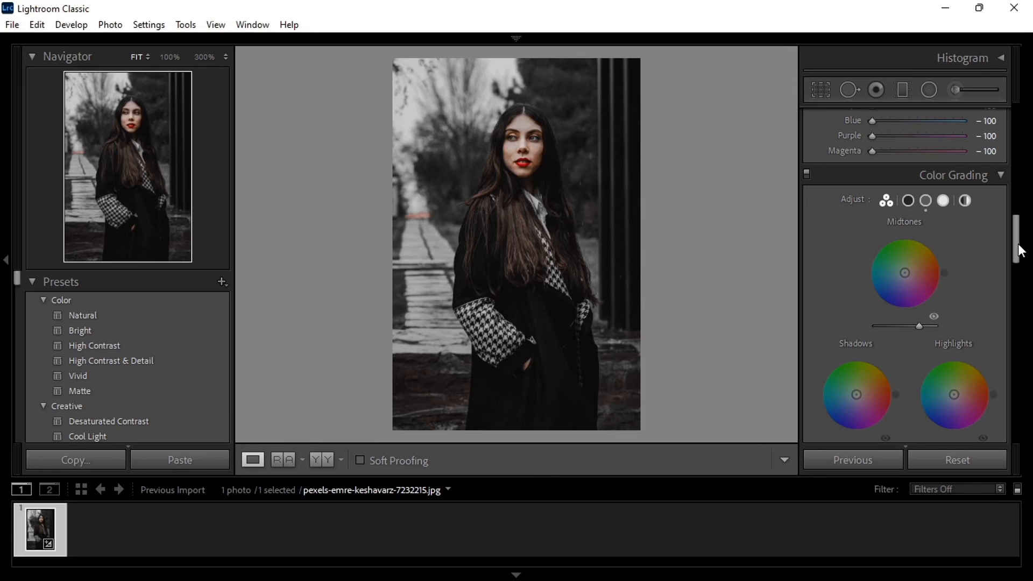
Step: Raise the luminance of the highlights slightly in color grading
scroll(968, 344, down, 3)
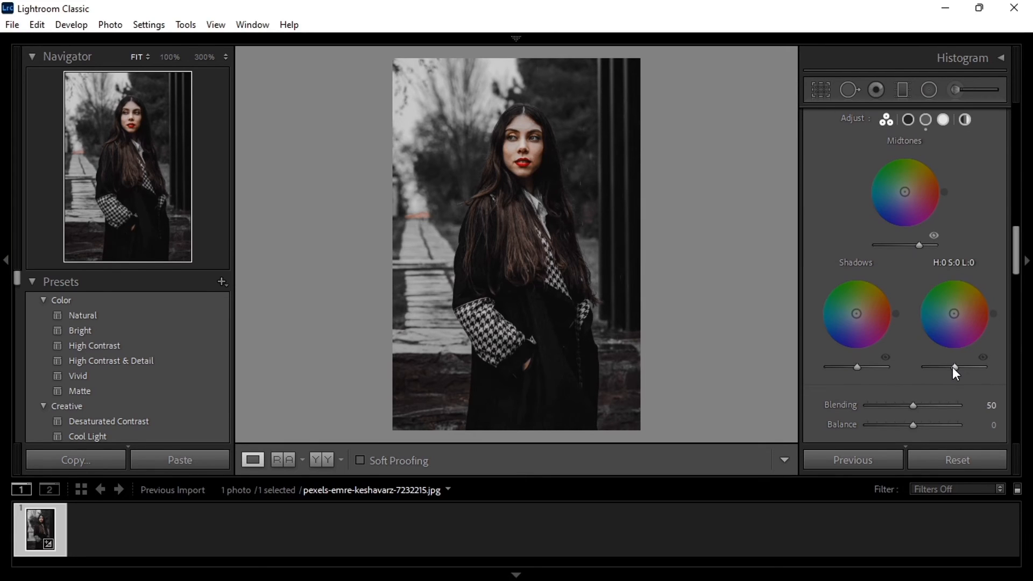
scroll(956, 369, up, 5)
scroll(953, 368, up, 10)
scroll(953, 367, up, 3)
scroll(956, 373, up, 2)
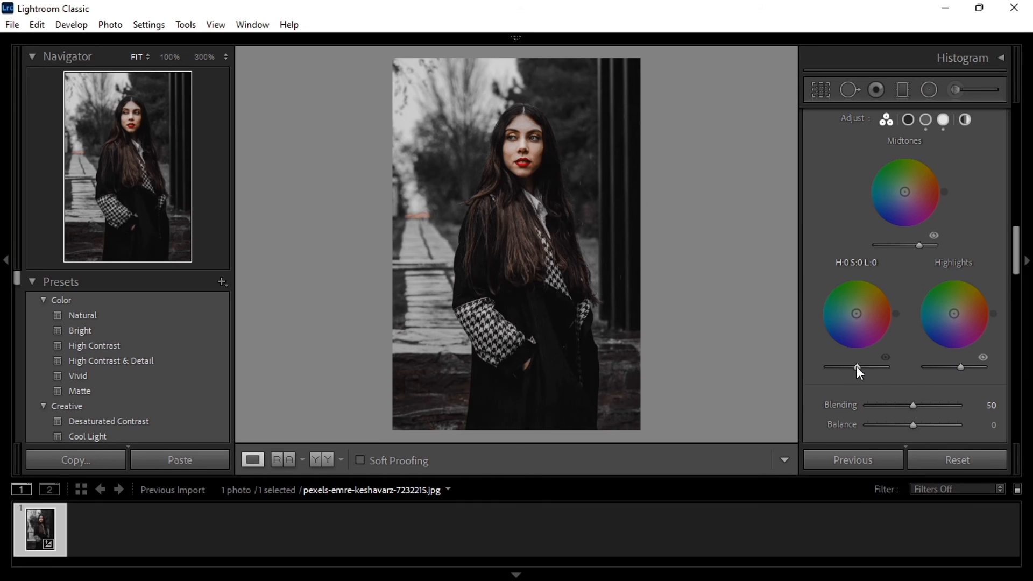
Step: Lower the luminance of the shadows slightly in color grading and set the color grading balance to +10
scroll(859, 369, up, 2)
scroll(856, 366, up, 8)
scroll(858, 368, down, 18)
drag(857, 368, 856, 367)
drag(912, 424, 917, 431)
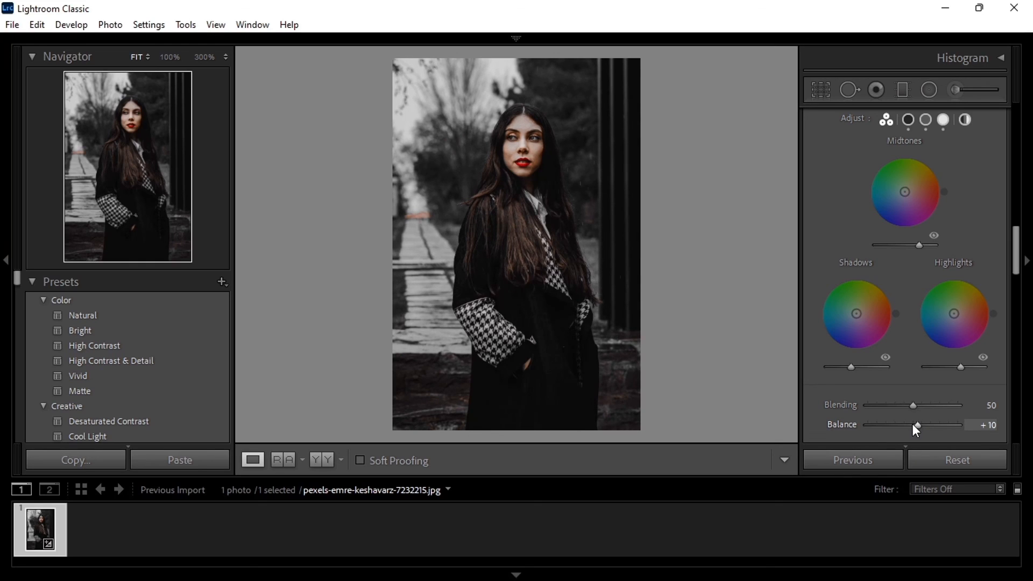
drag(913, 424, 914, 424)
Step: Export the photo with the Export to DNG preset into the "lr preset for capureme" folder inside D:\PRESET FO LR
click(13, 24)
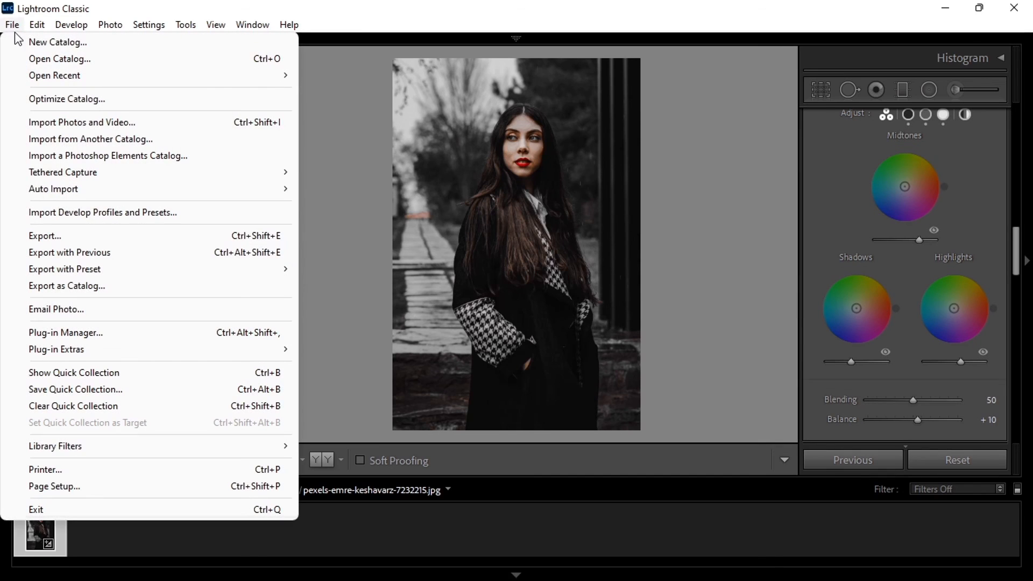
mouse_move(77, 278)
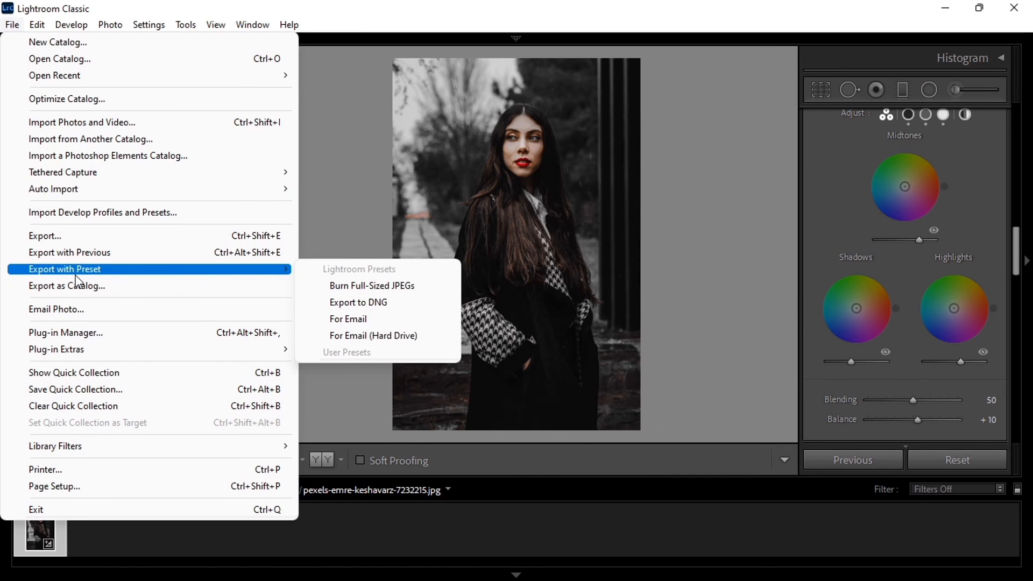
click(379, 304)
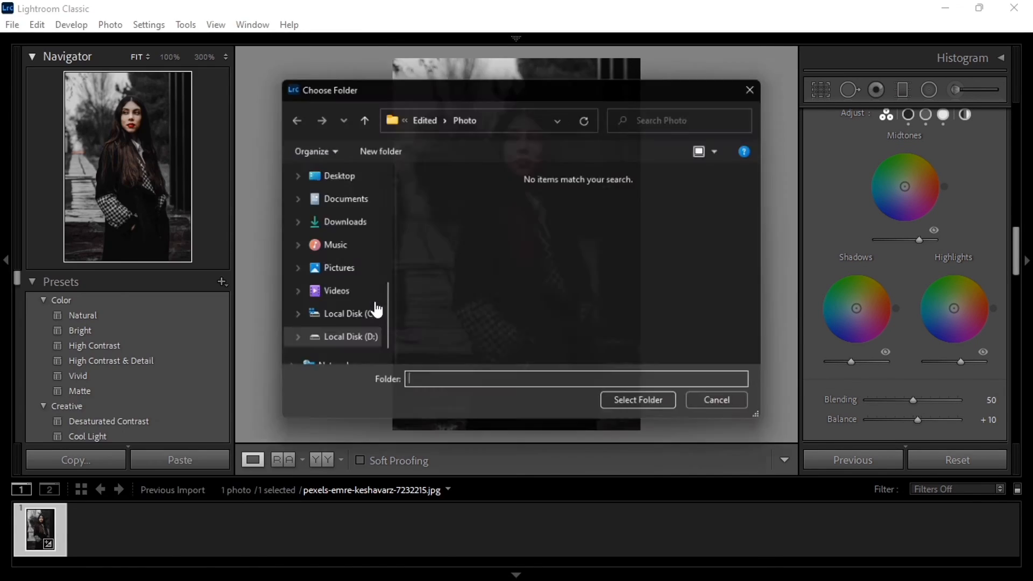
click(345, 350)
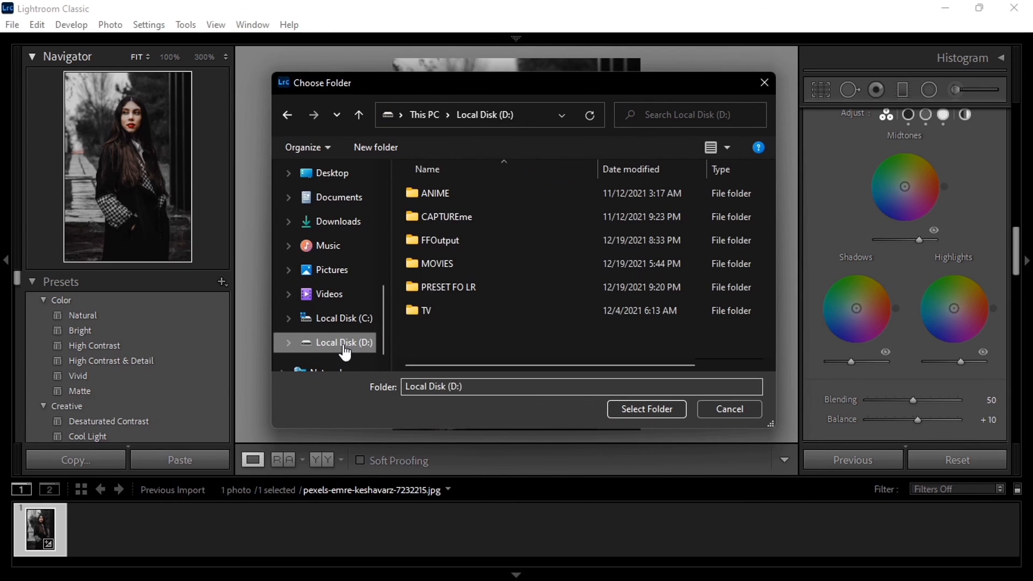
double_click(430, 286)
click(474, 215)
click(627, 409)
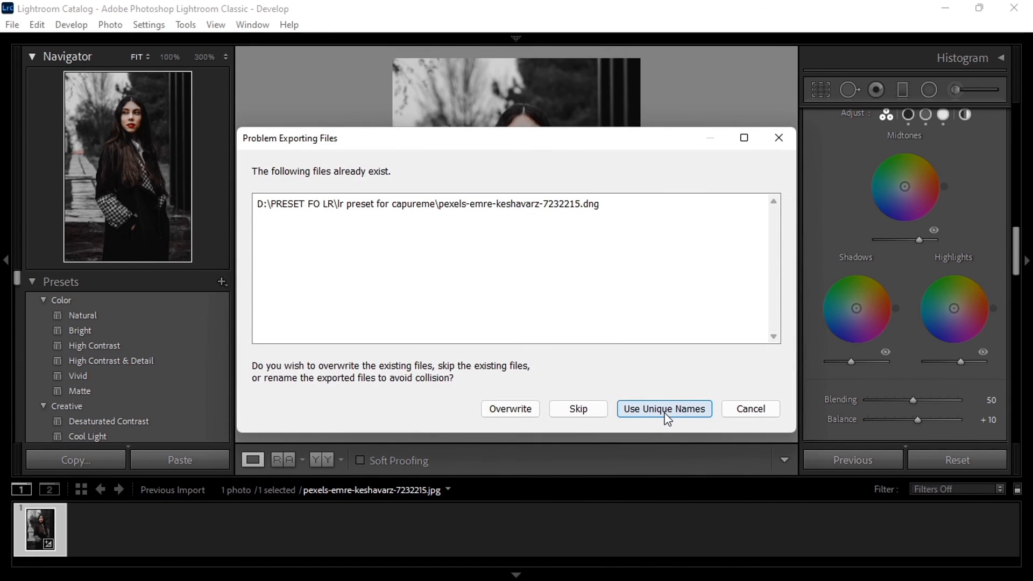